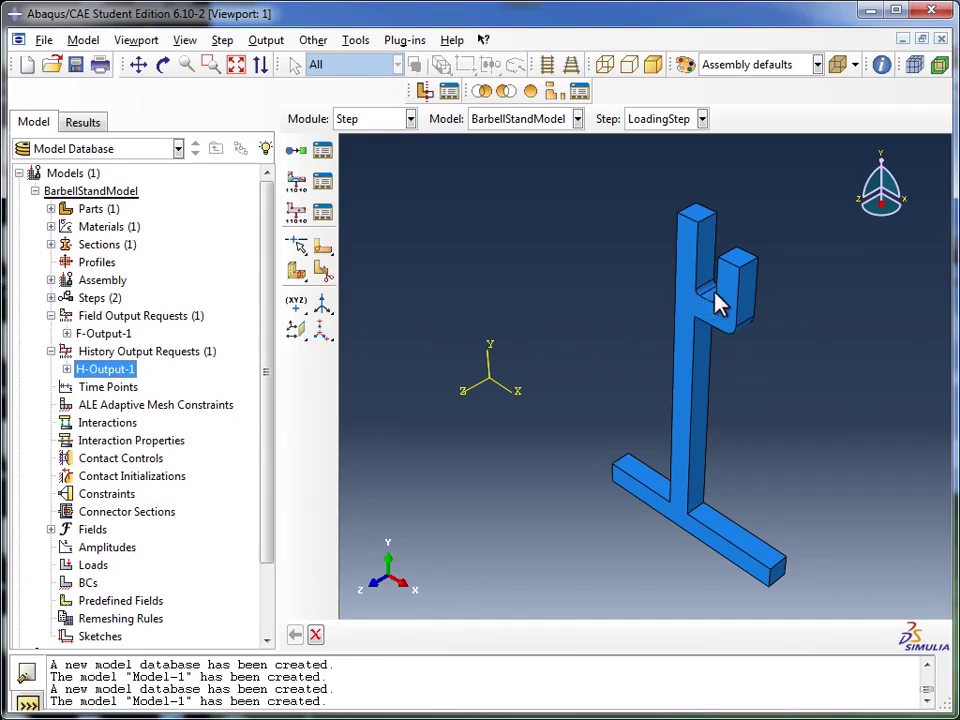
Browse the model tree's Amplitudes and Loads entries.
left_click(132, 551)
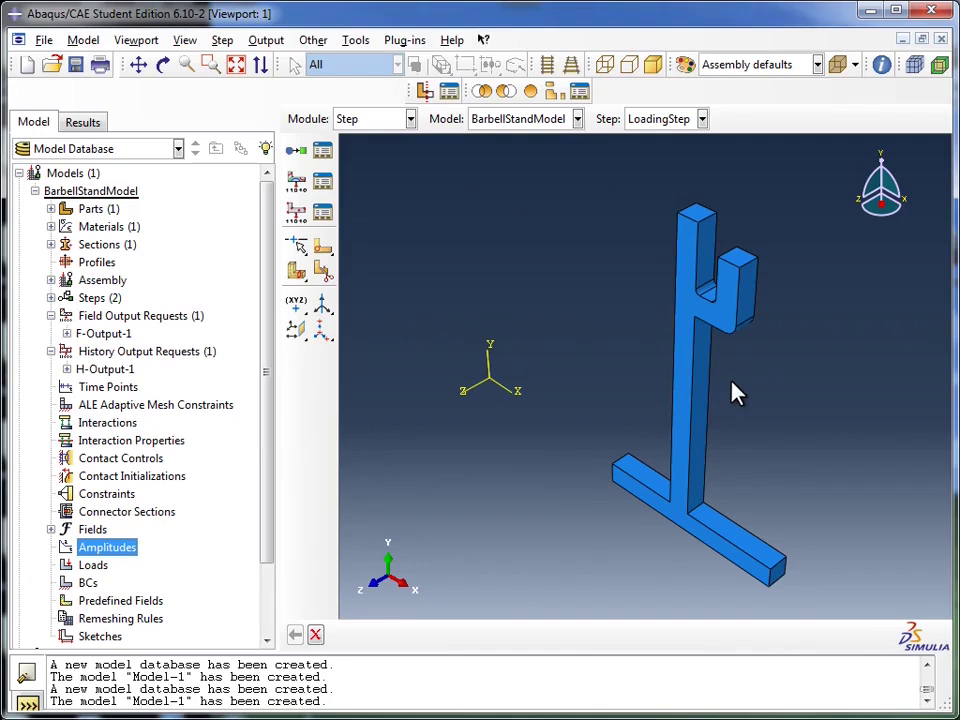
left_click(98, 566)
left_click(145, 567)
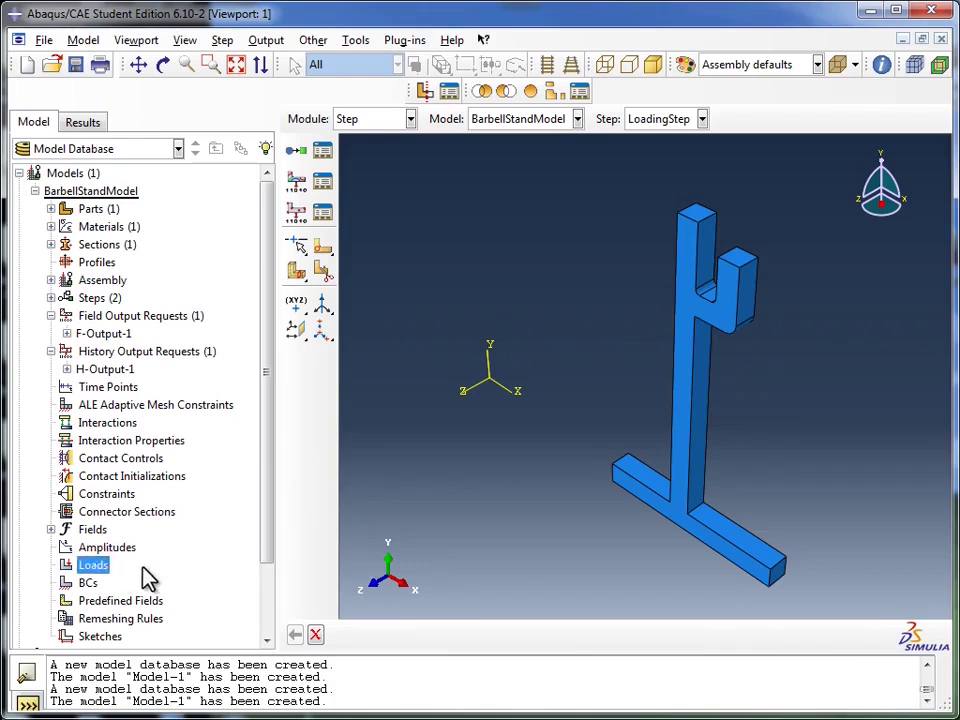
left_click(96, 567)
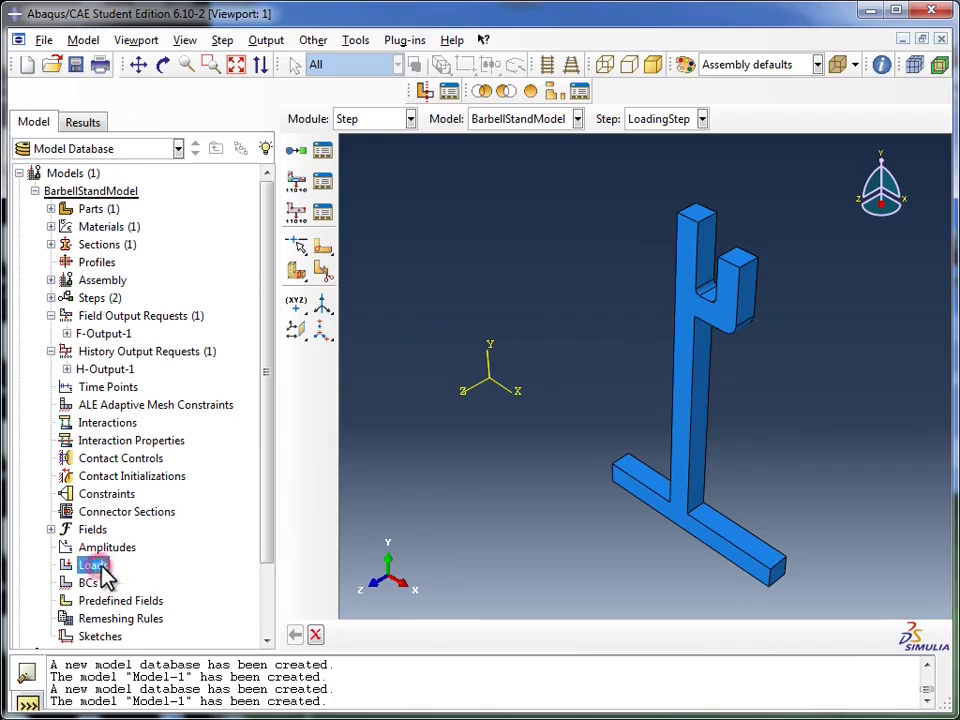
scroll(133, 583, "down", 2)
scroll(148, 582, "down", 1)
Define a Mechanical Pressure load named LoadFromBarbell in LoadingStep.
double_click(104, 484)
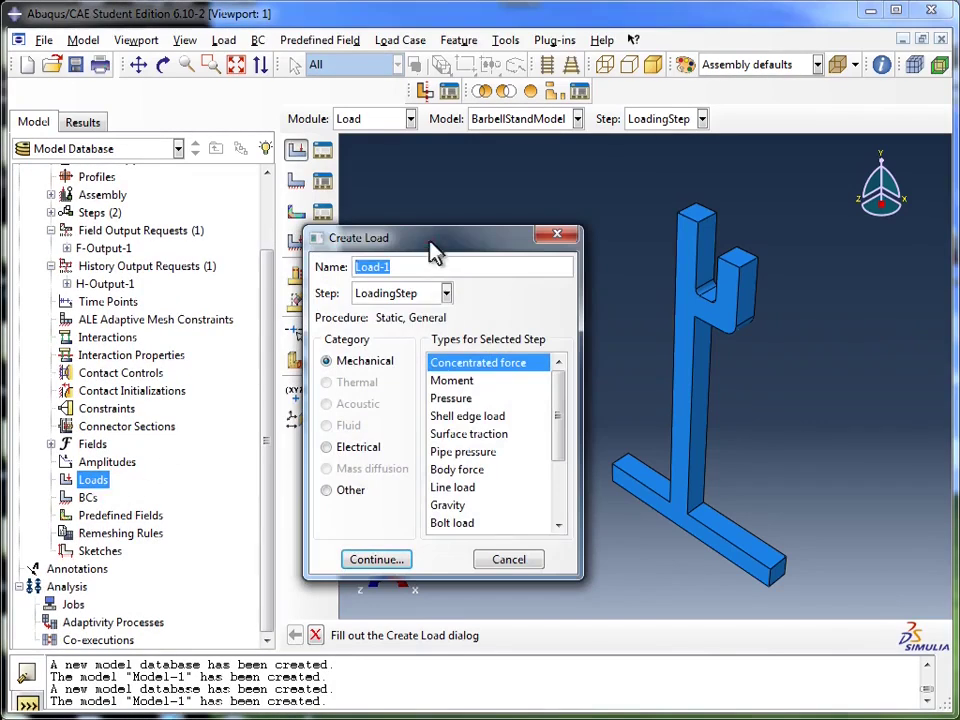
left_click_drag(433, 245, 410, 155)
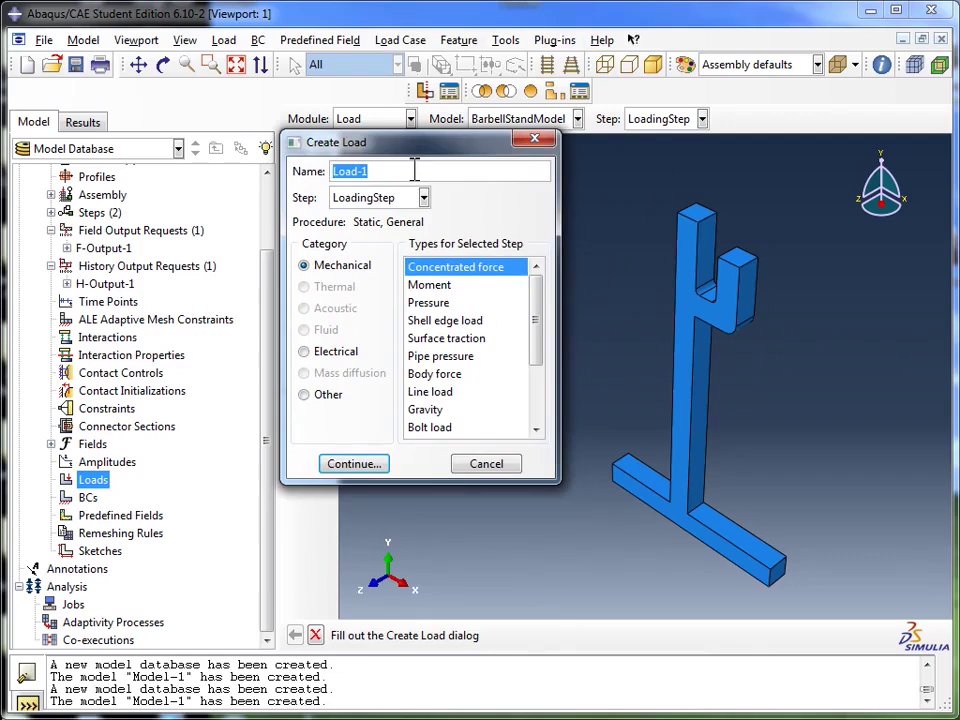
type("LoadFromBarbell")
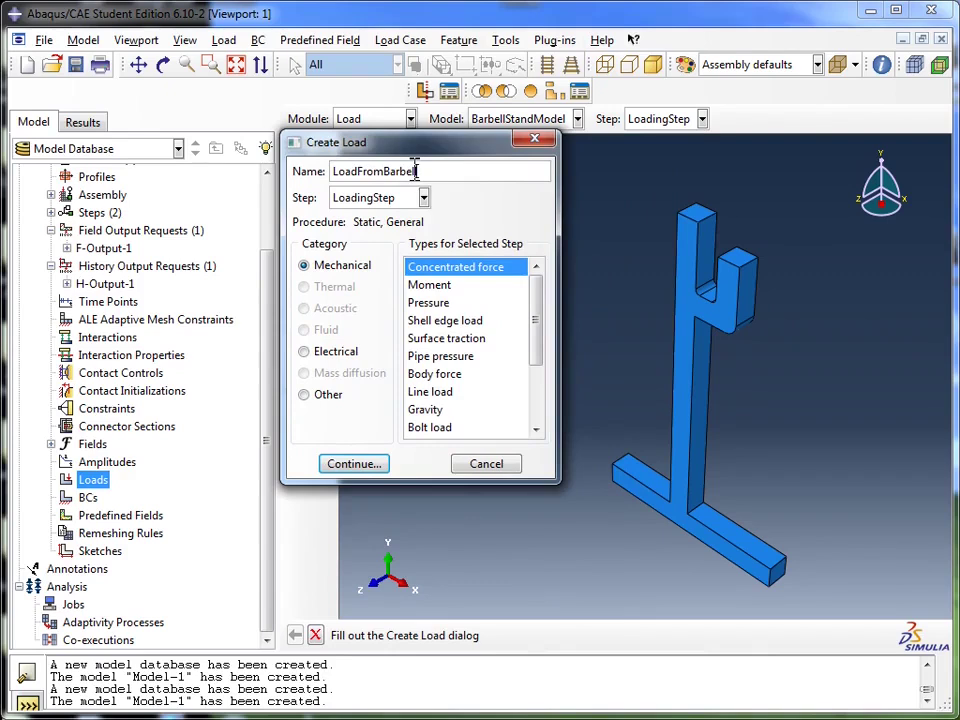
left_click(403, 196)
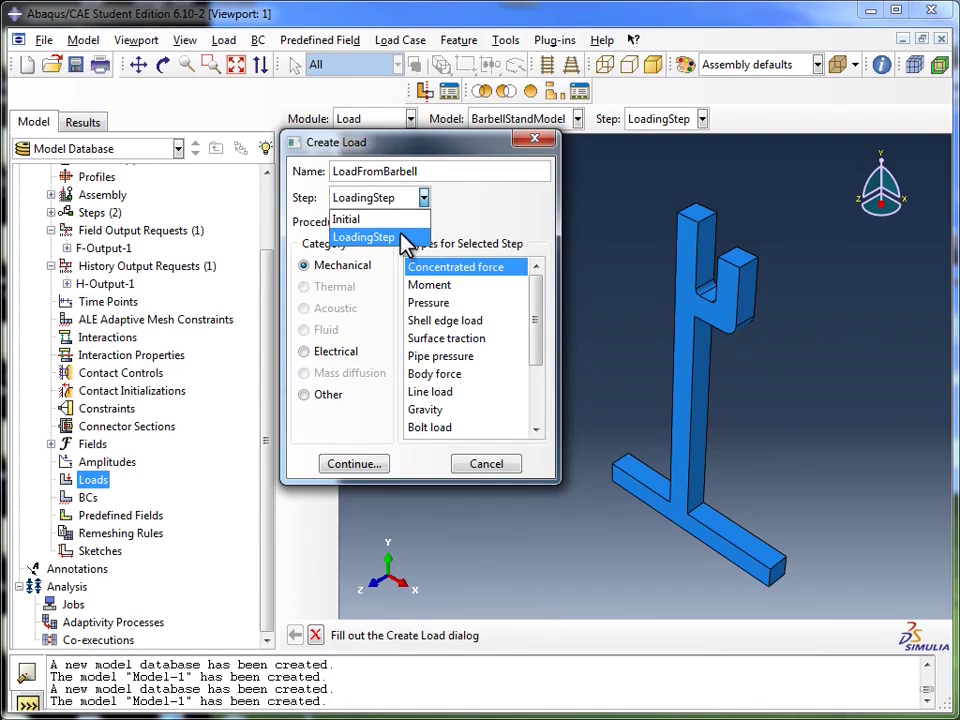
left_click(405, 239)
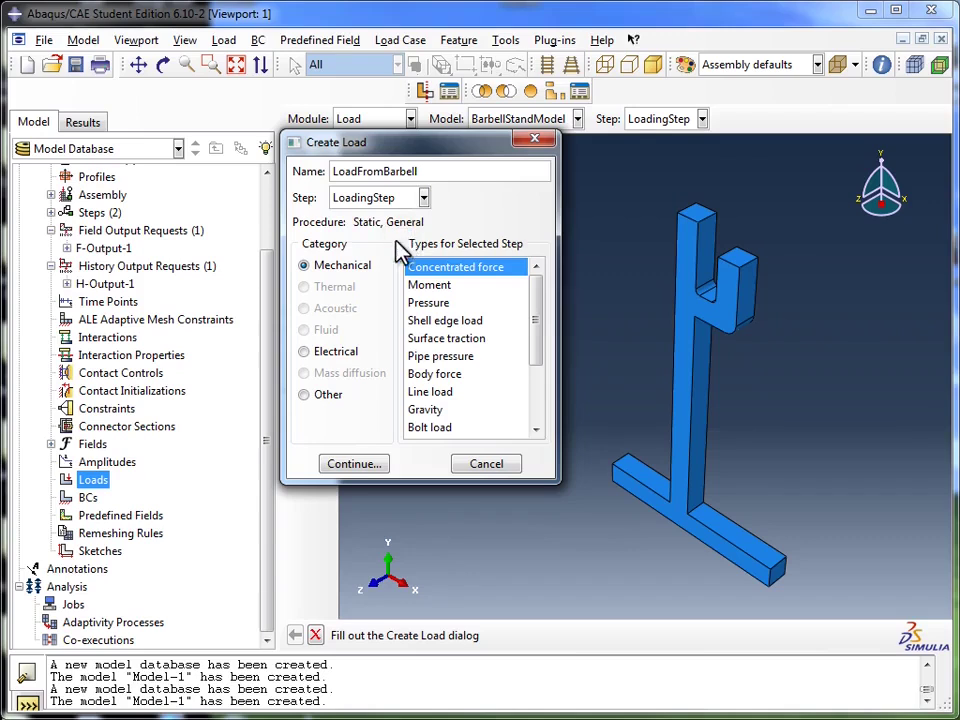
left_click(334, 268)
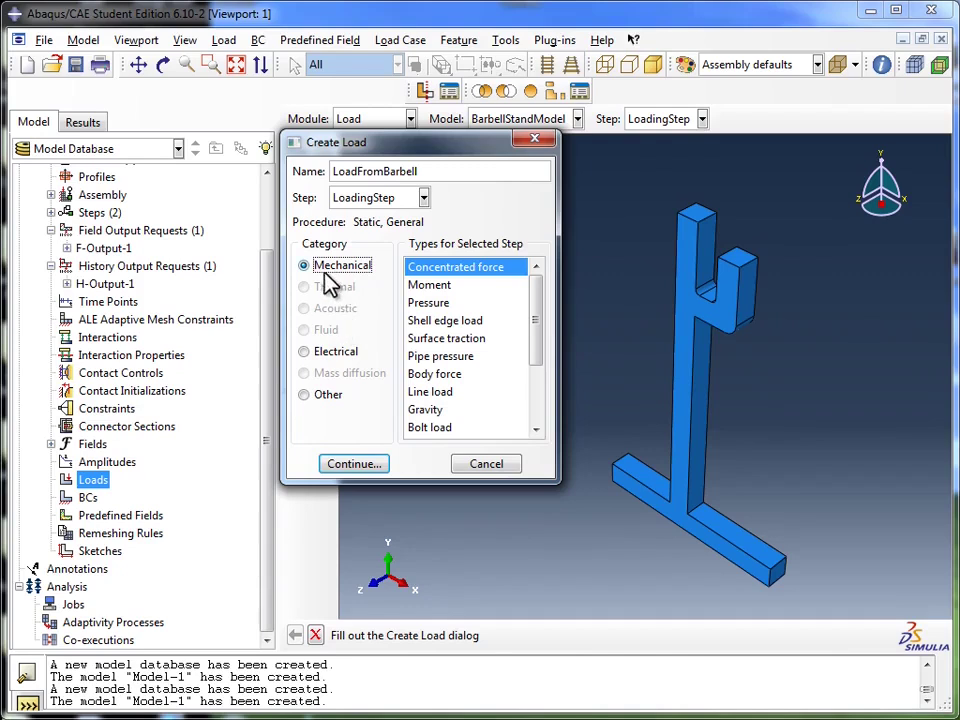
left_click(477, 302)
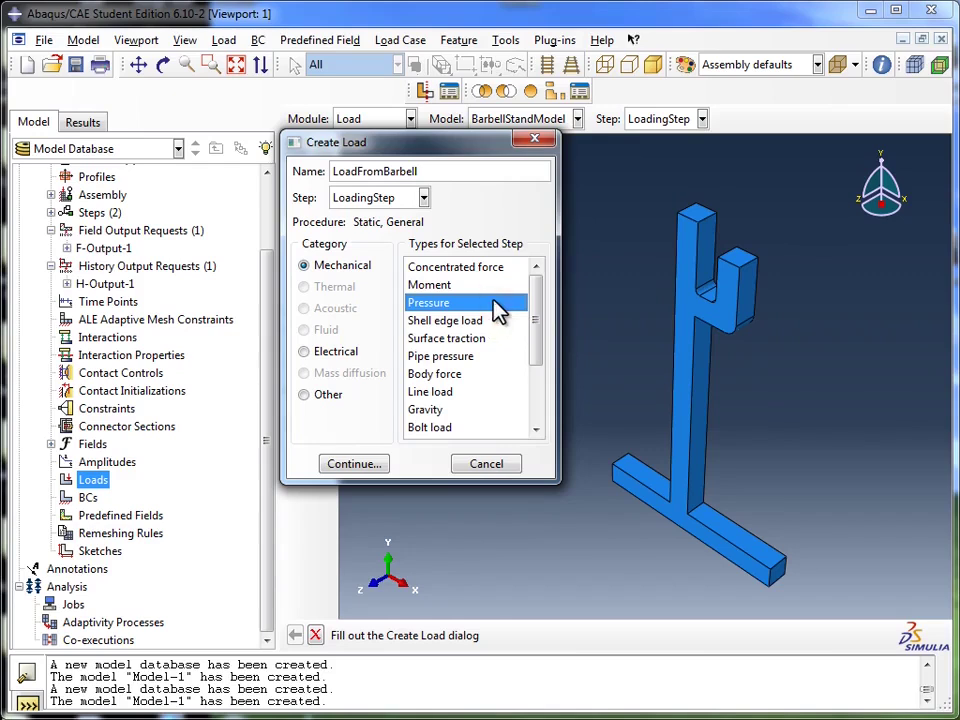
left_click(360, 466)
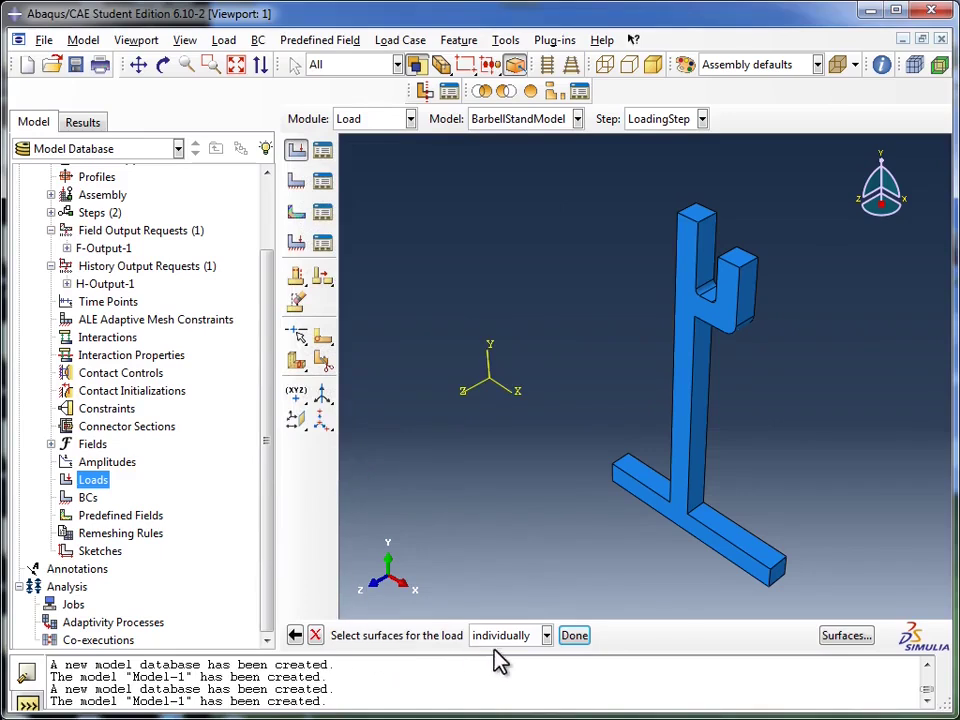
Drop the LoadFromBarbell surface pick and restart load creation from the Loads node.
left_click(548, 644)
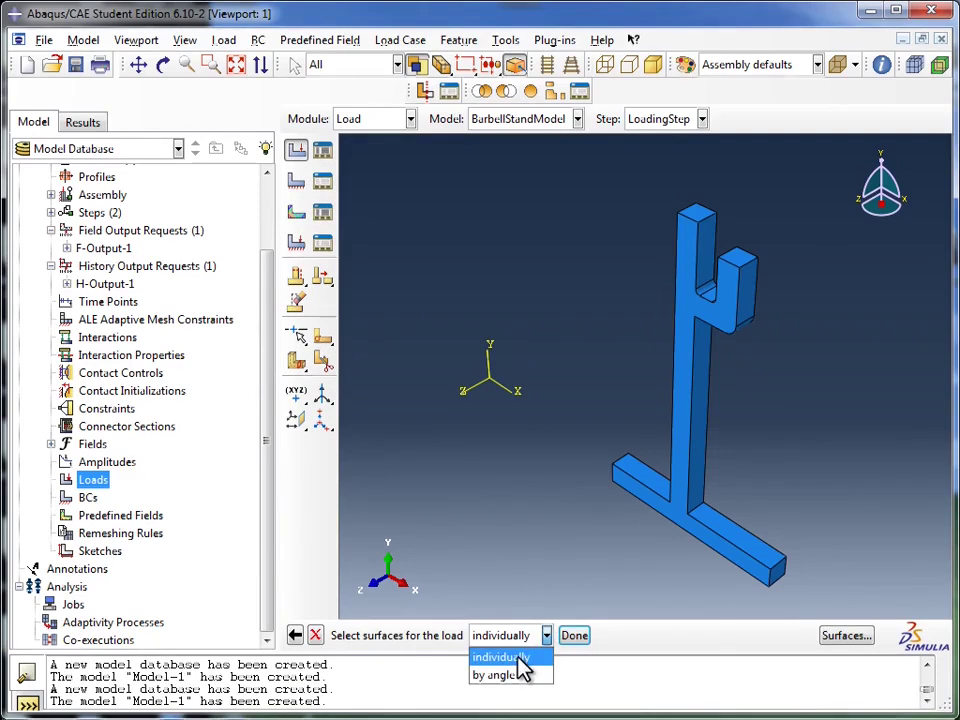
left_click(518, 658)
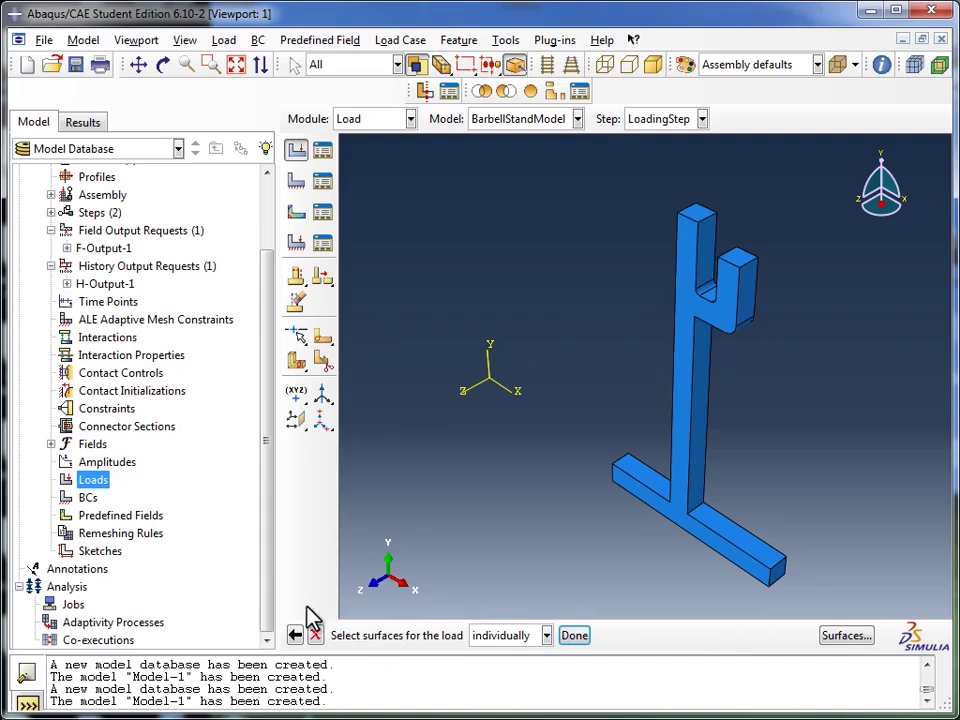
left_click_drag(270, 545, 284, 474)
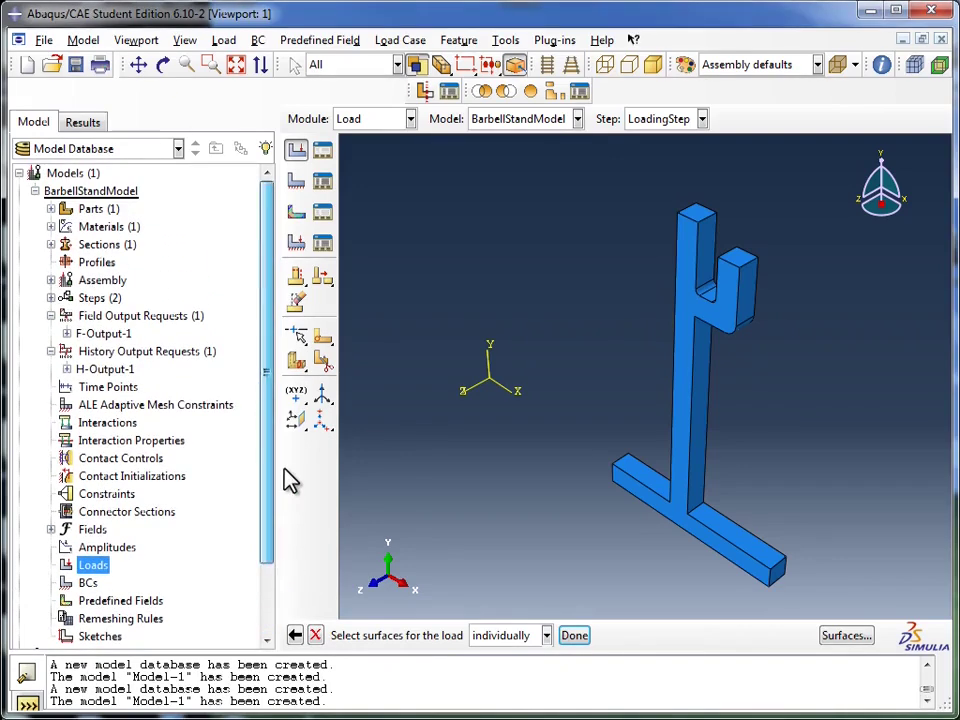
left_click(51, 281)
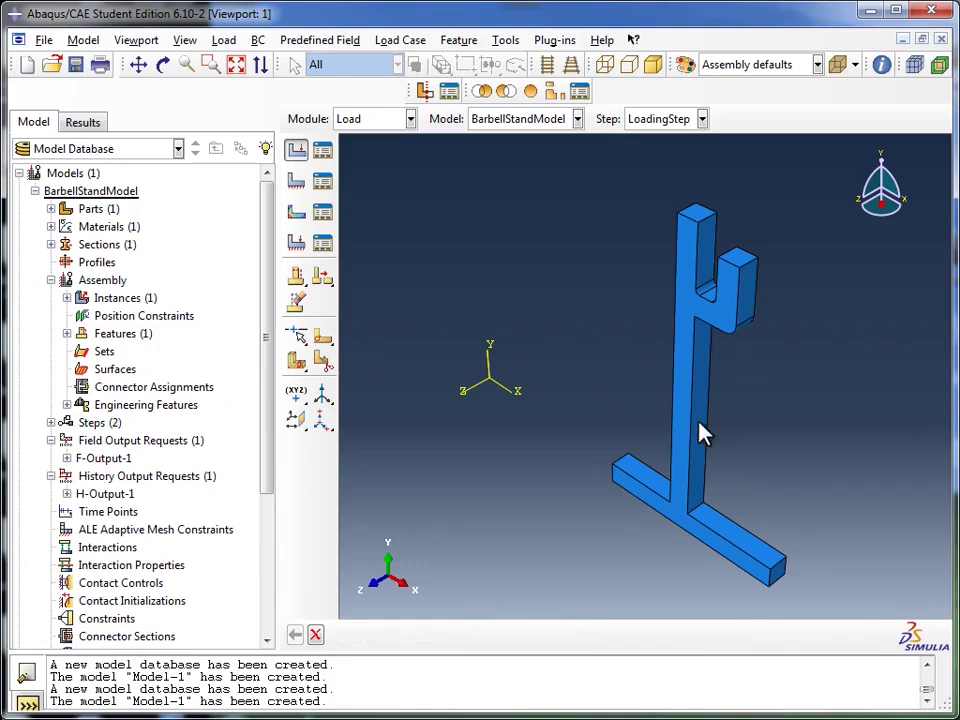
left_click(51, 281)
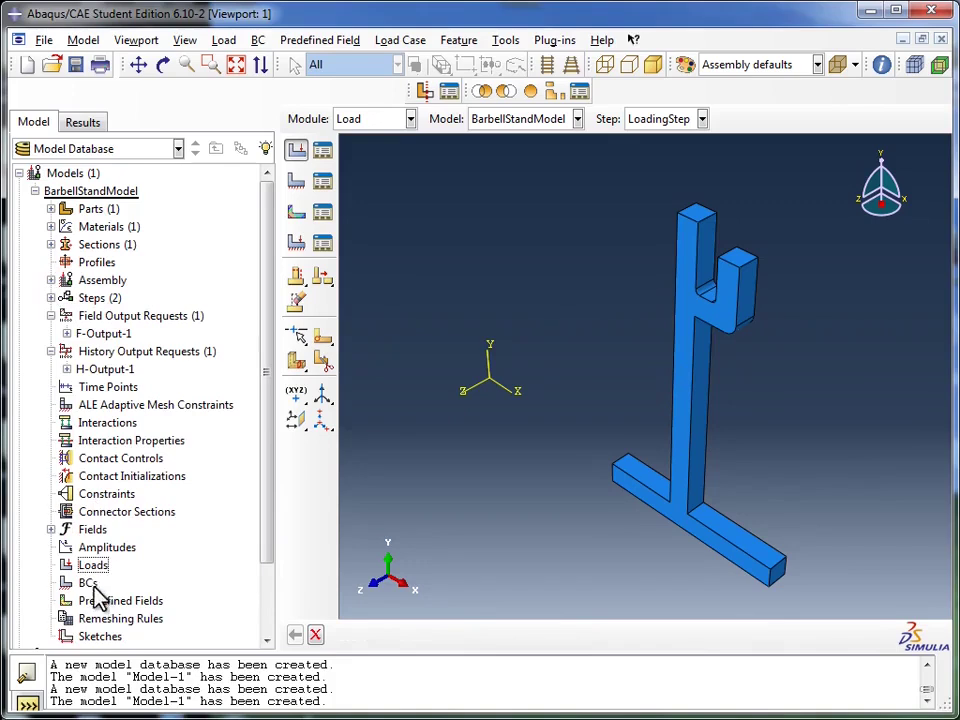
double_click(93, 567)
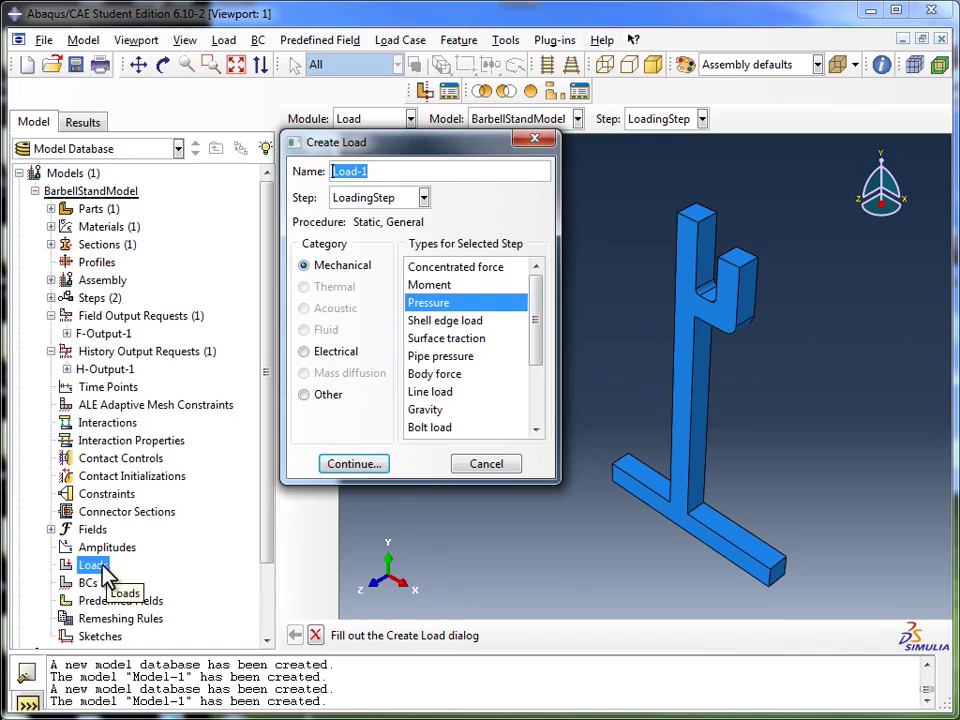
Rename the new load from Load-1 to BarbellLoad.
left_click(381, 172)
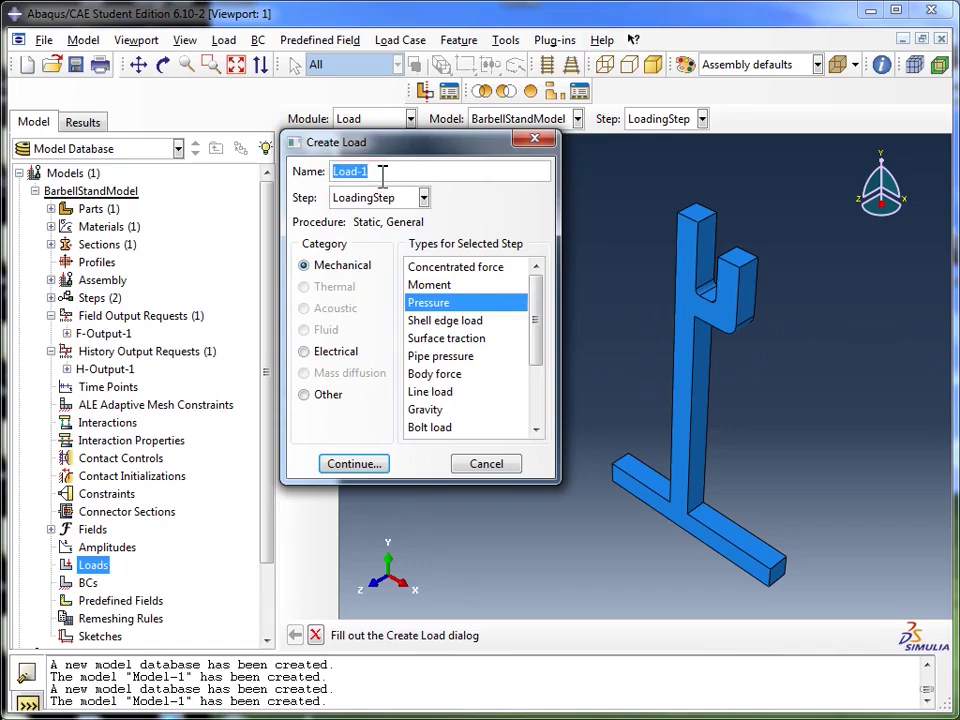
type("Barble")
key("BackSpace")
key("BackSpace")
key("BackSpace")
key("BackSpace")
type("rbellLoad")
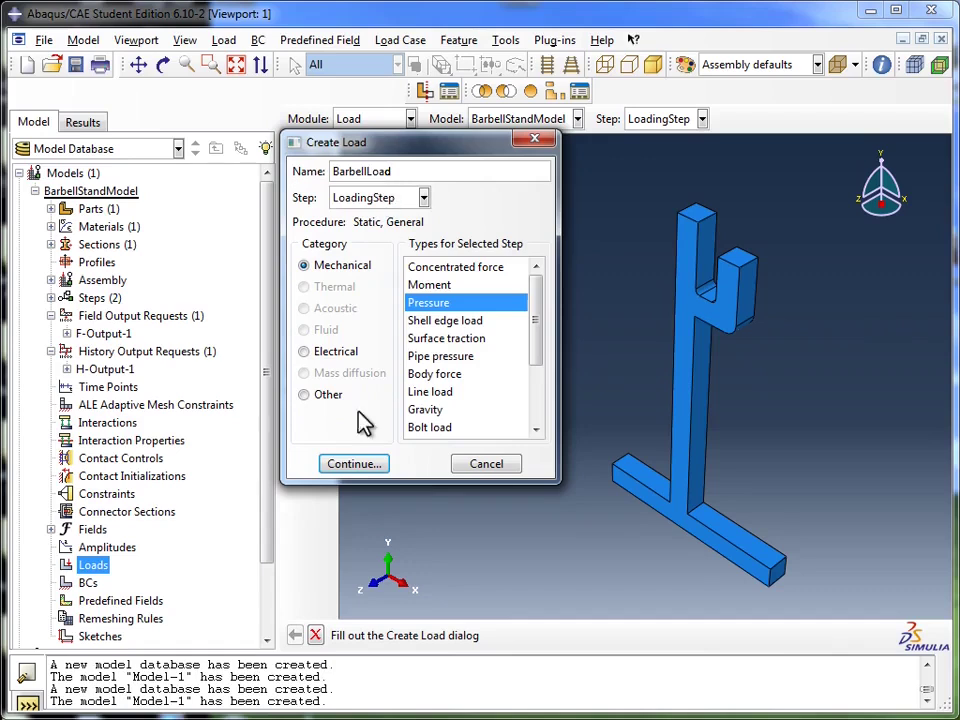
left_click(353, 465)
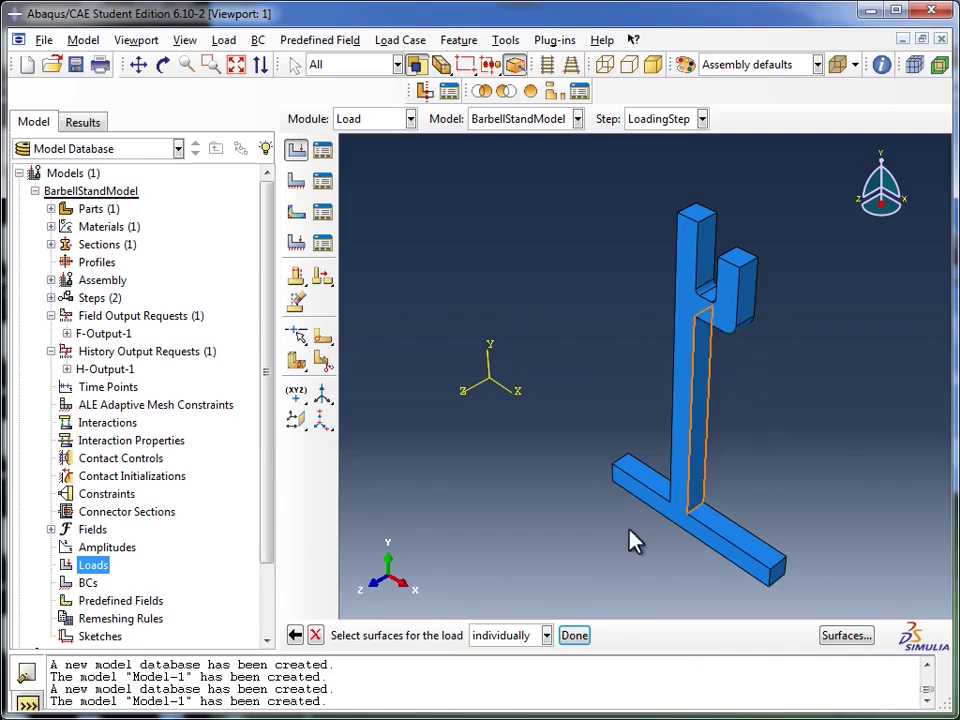
Select the bottom face of the U-holder notch as the load surface.
left_click(676, 310)
left_click(572, 636)
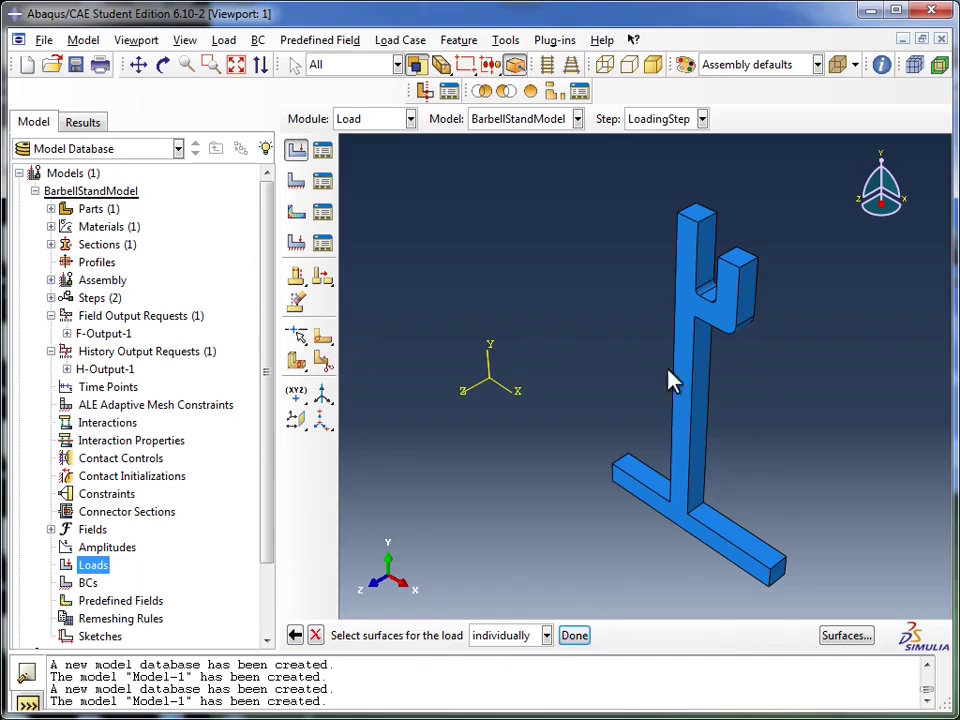
left_click(708, 298)
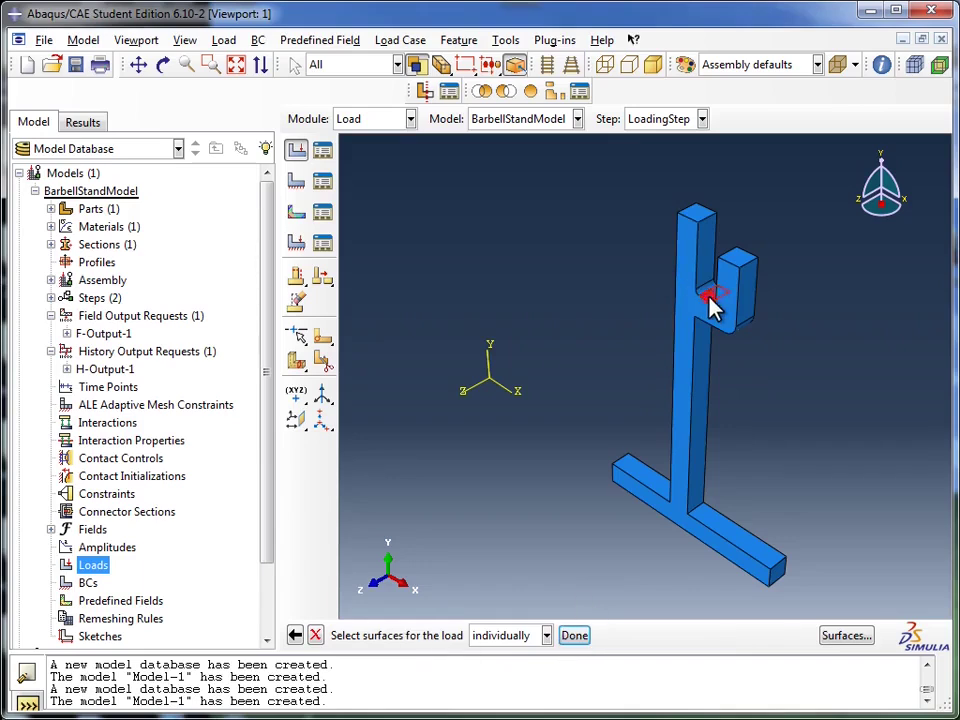
Set BarbellLoad to magnitude 400 with Uniform distribution and Ramp amplitude.
left_click(574, 638)
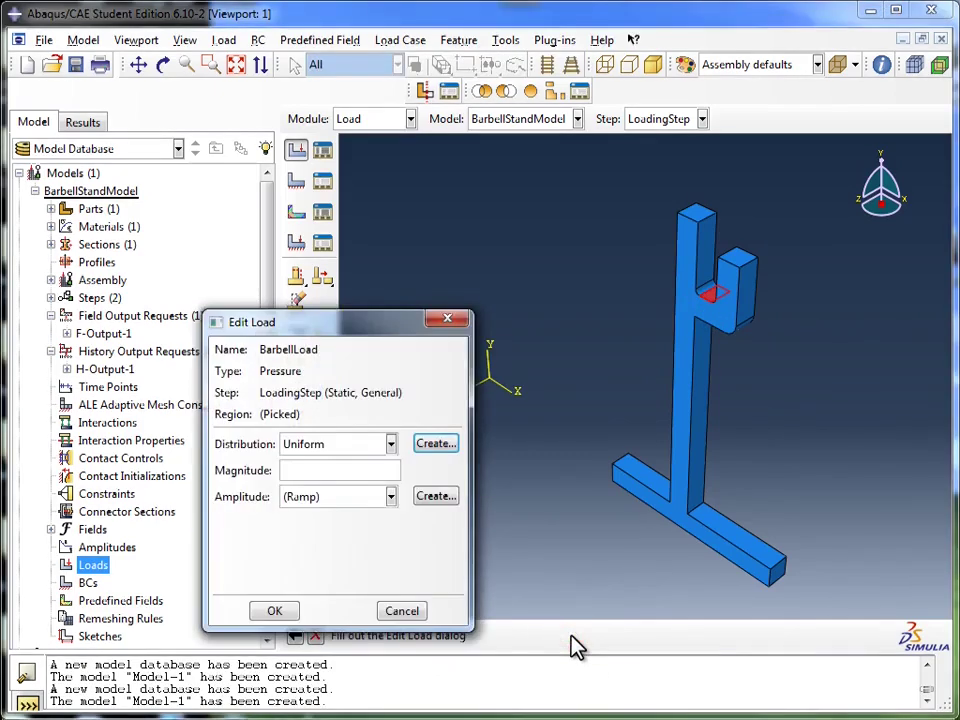
left_click_drag(435, 321, 468, 176)
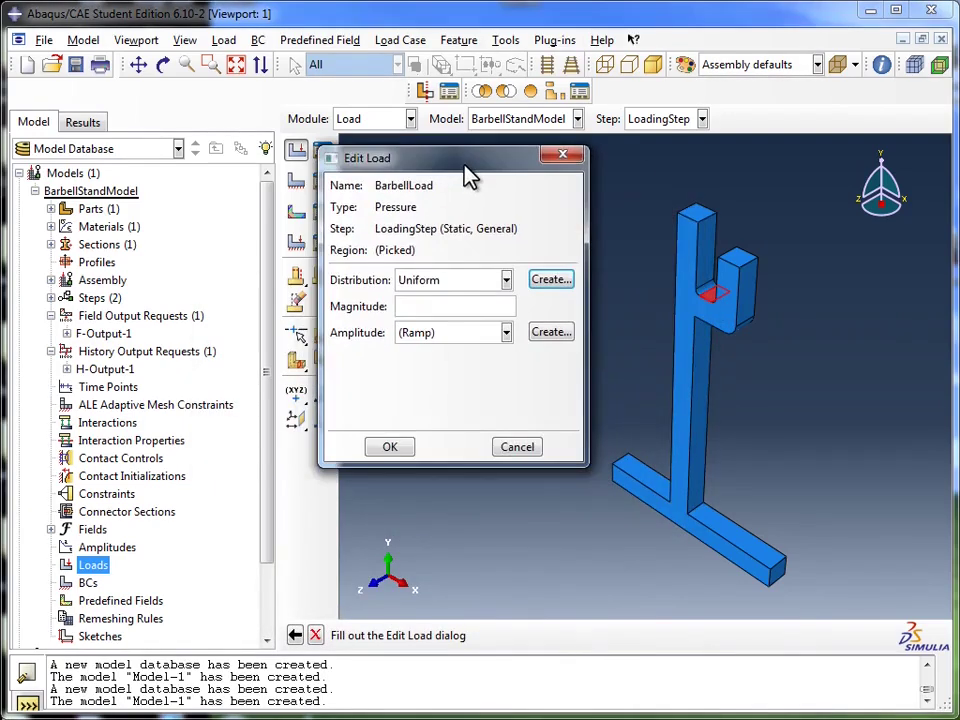
left_click(458, 306)
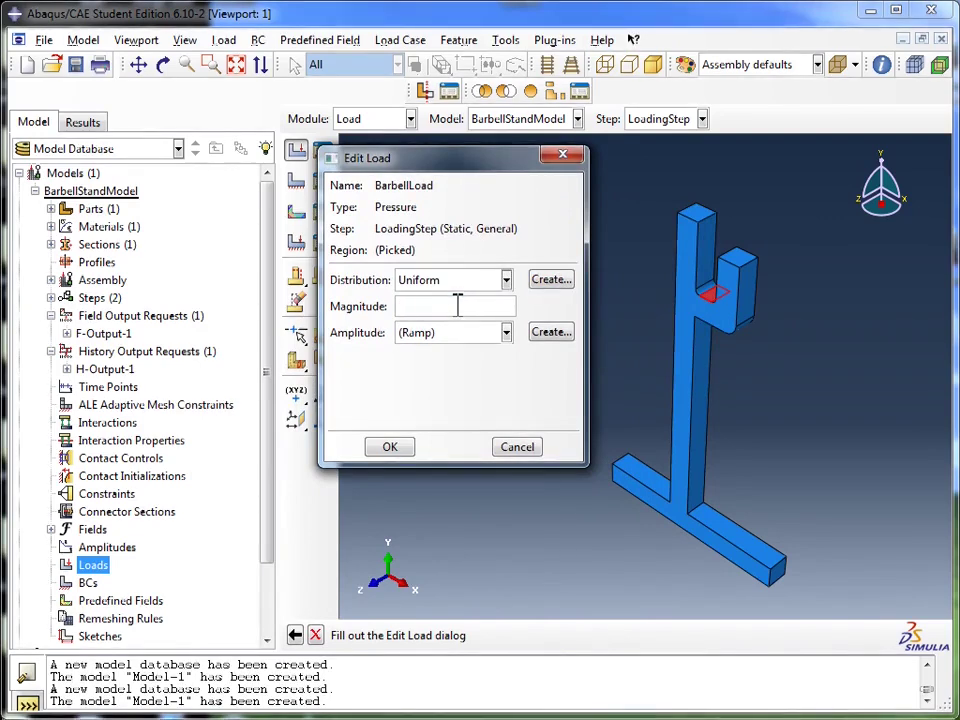
type("400")
left_click(455, 311)
left_click(452, 311)
left_click(420, 307)
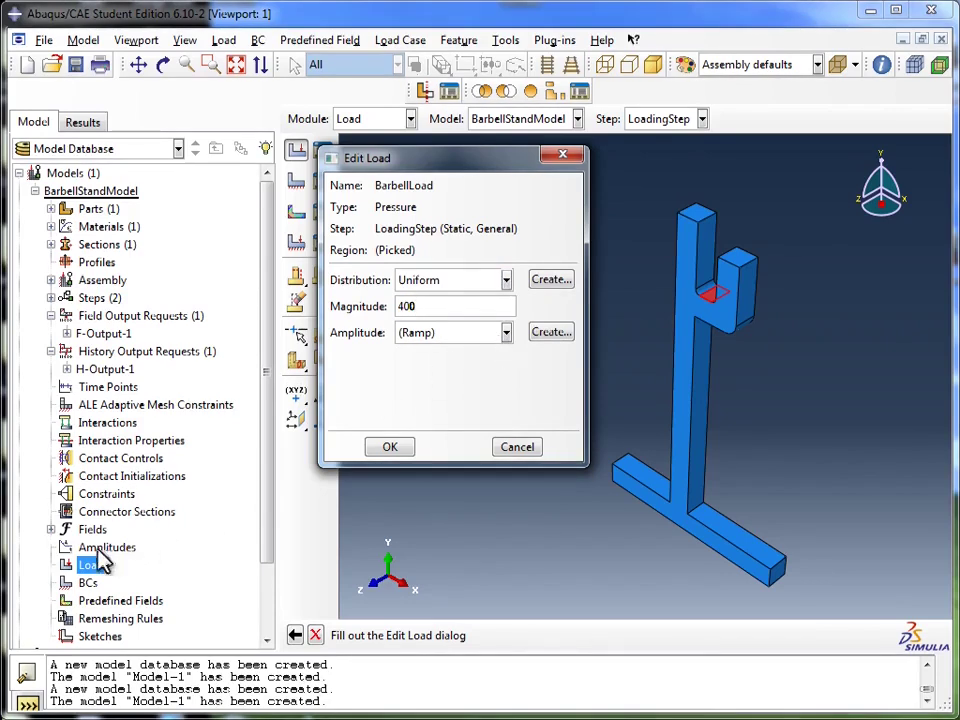
left_click(478, 332)
left_click(478, 332)
left_click(486, 282)
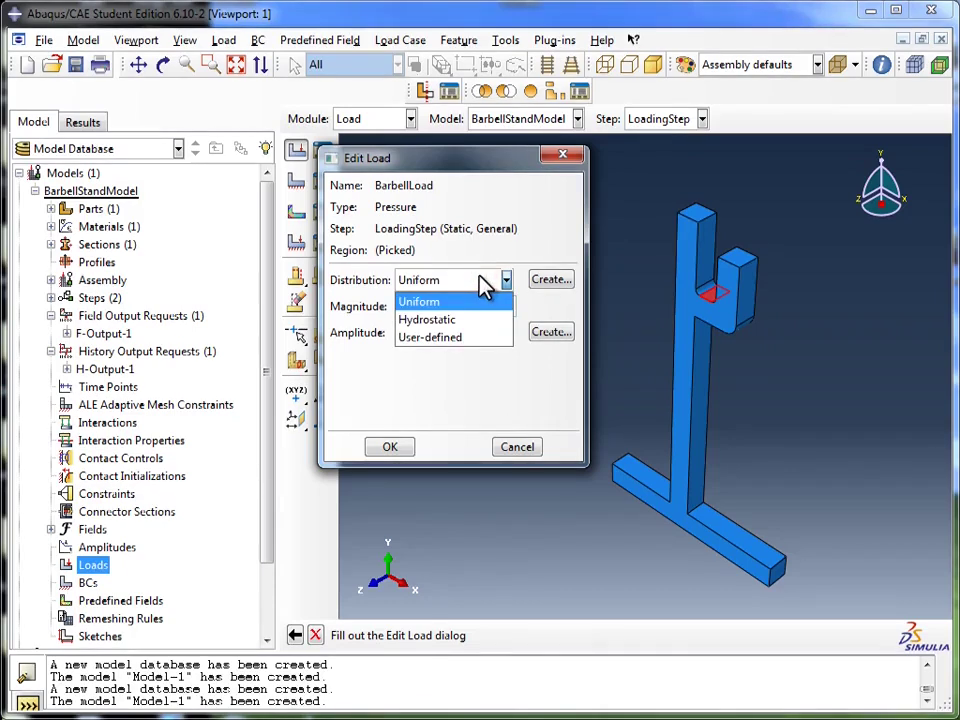
left_click(484, 282)
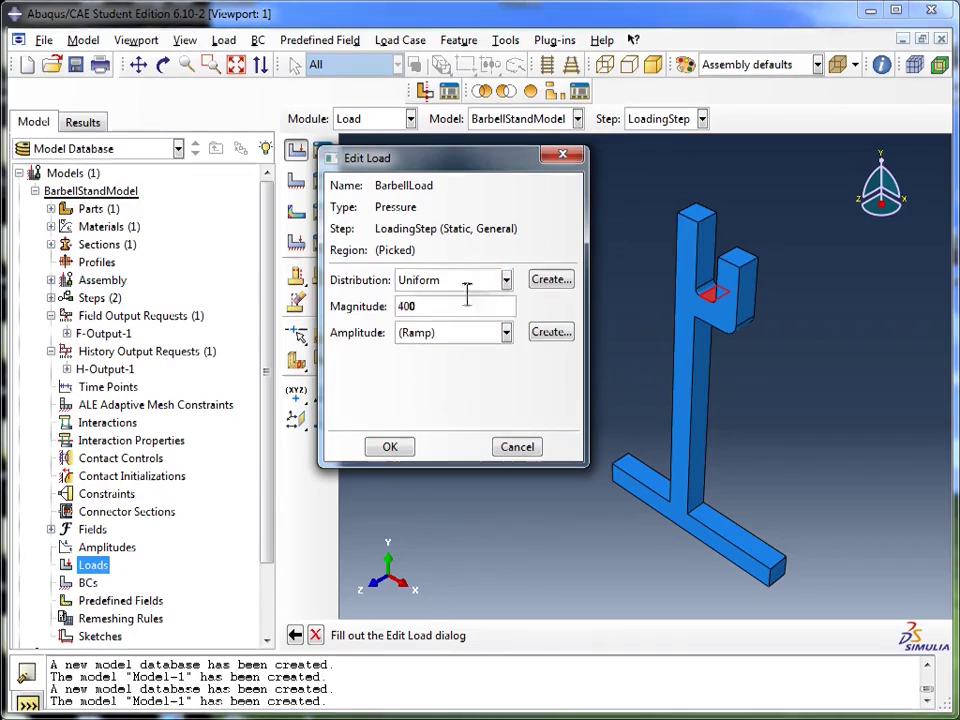
left_click(390, 447)
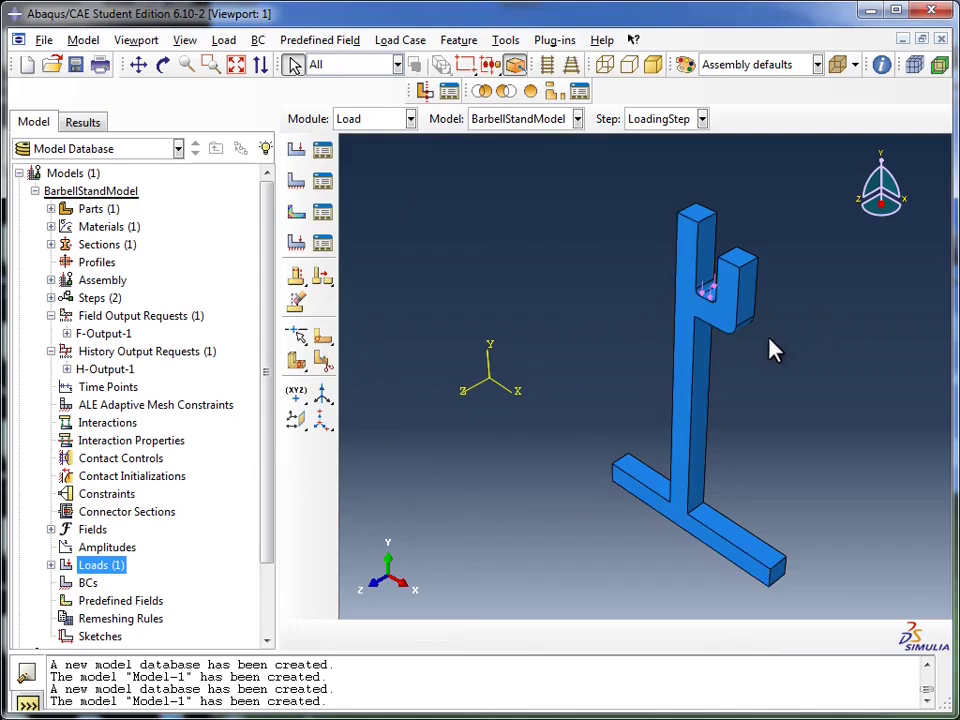
Zoom in on the U-holder slot to view the BarbellLoad pressure arrows.
scroll(730, 310, "down", 5)
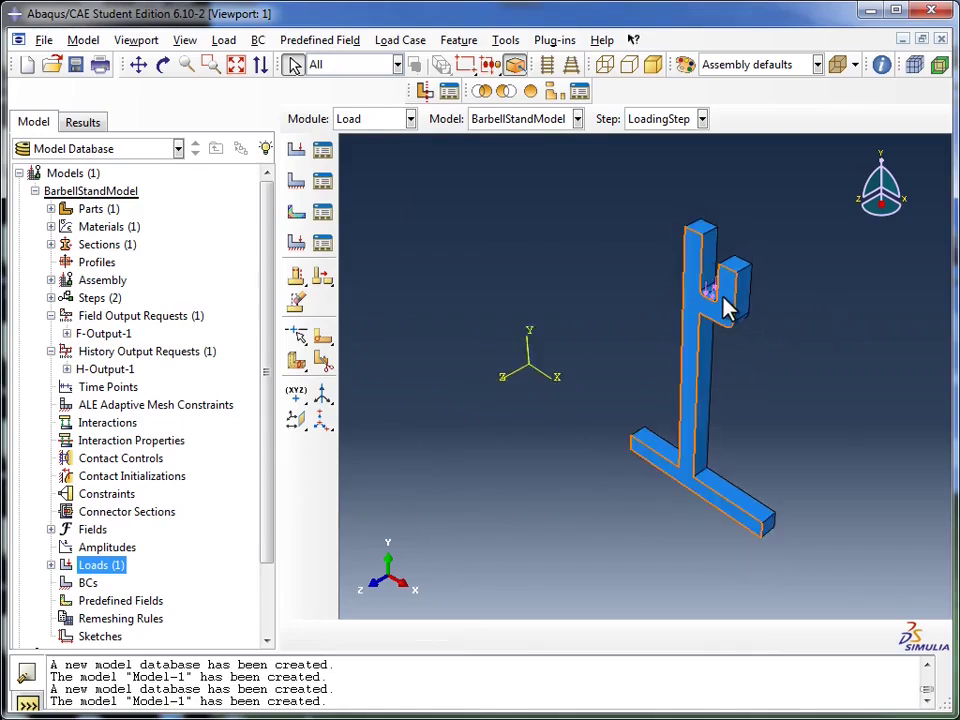
scroll(715, 302, "down", 2)
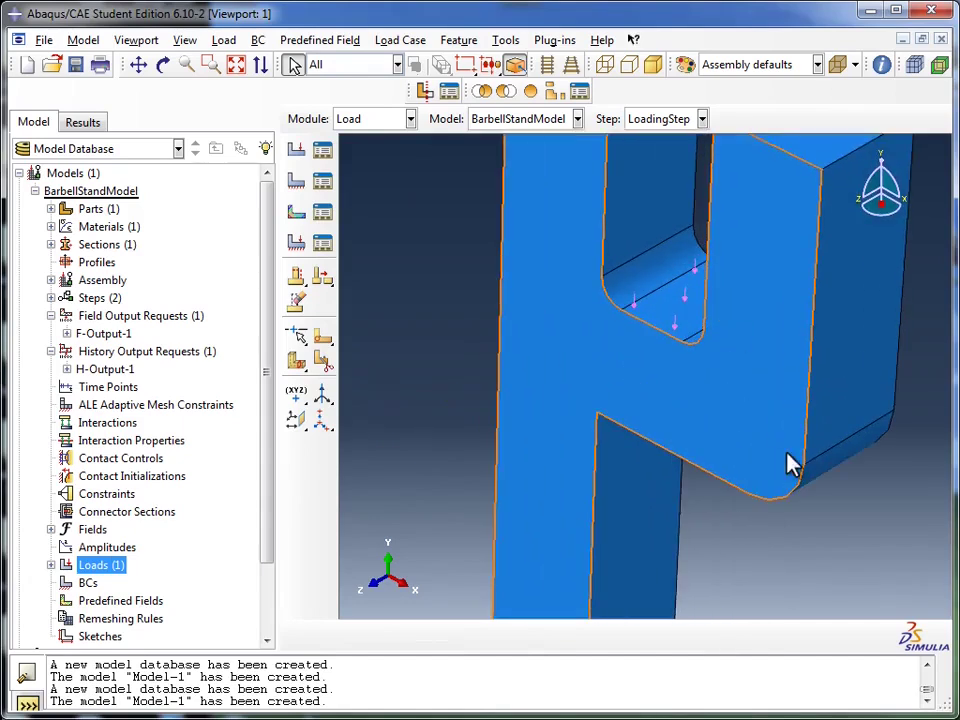